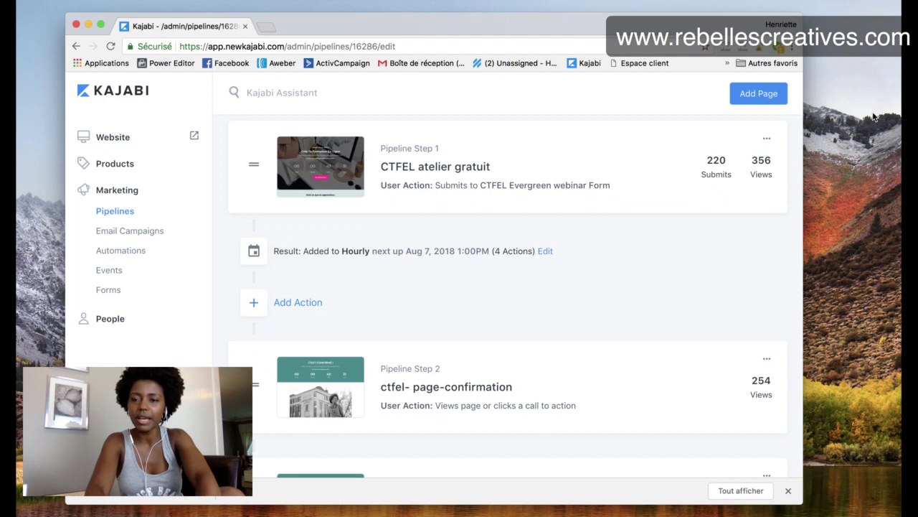
# Step: Review the CTFEL Evergreen webinar pipeline from the CTFEL atelier gratuit registration step through to the Offer Checkout Page
pyautogui.scroll(3, 492, 195)
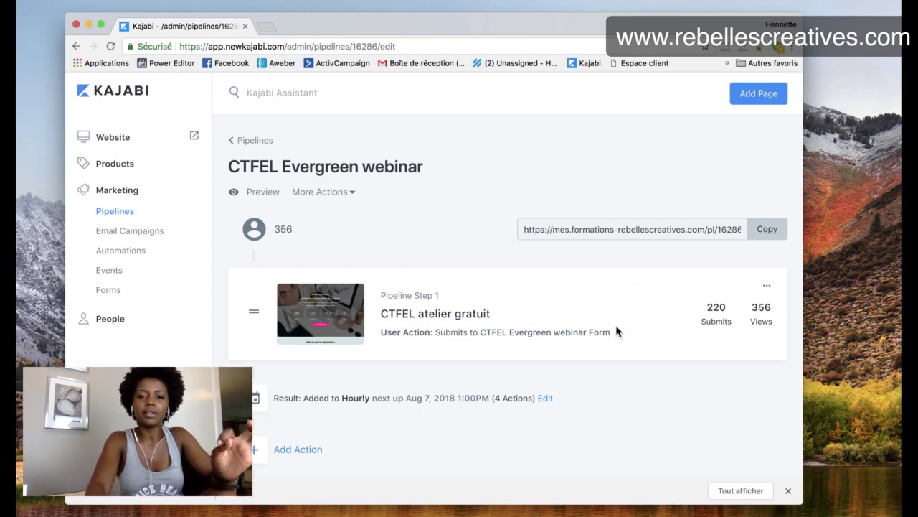
pyautogui.scroll(-5, 617, 331)
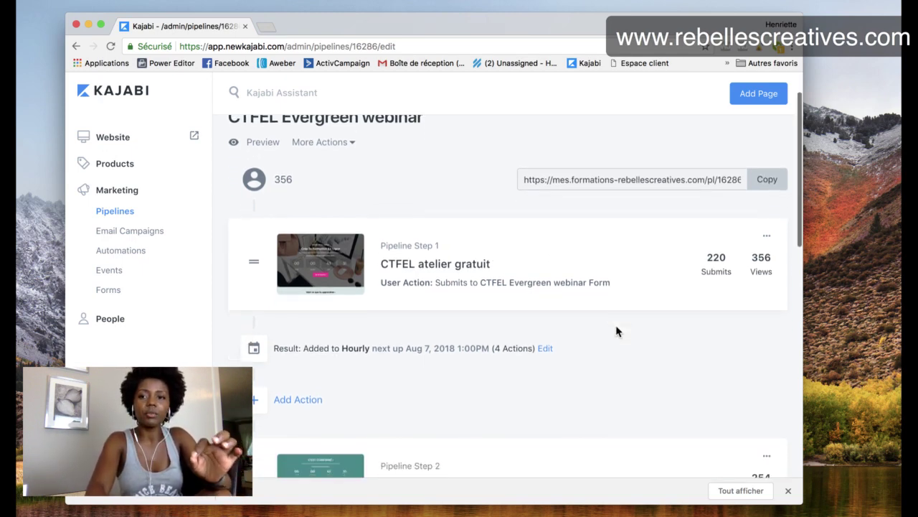
pyautogui.scroll(-10, 617, 331)
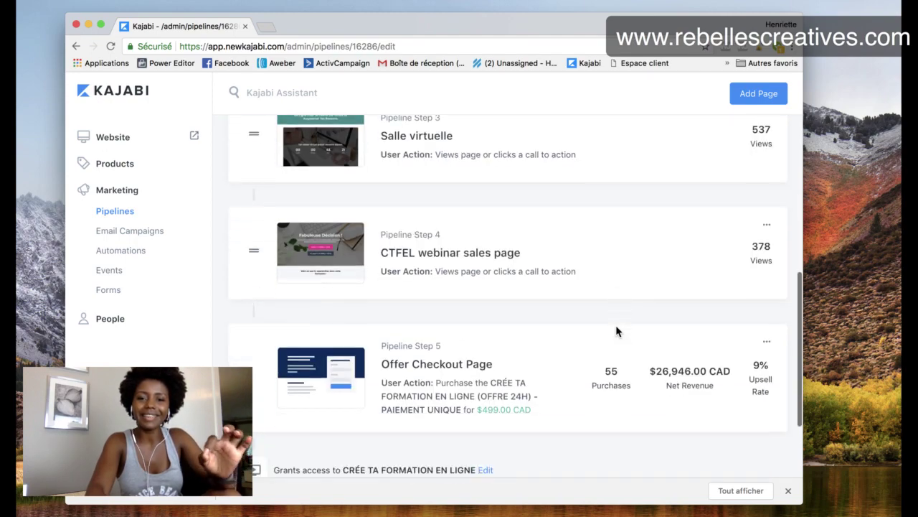
pyautogui.scroll(15, 576, 328)
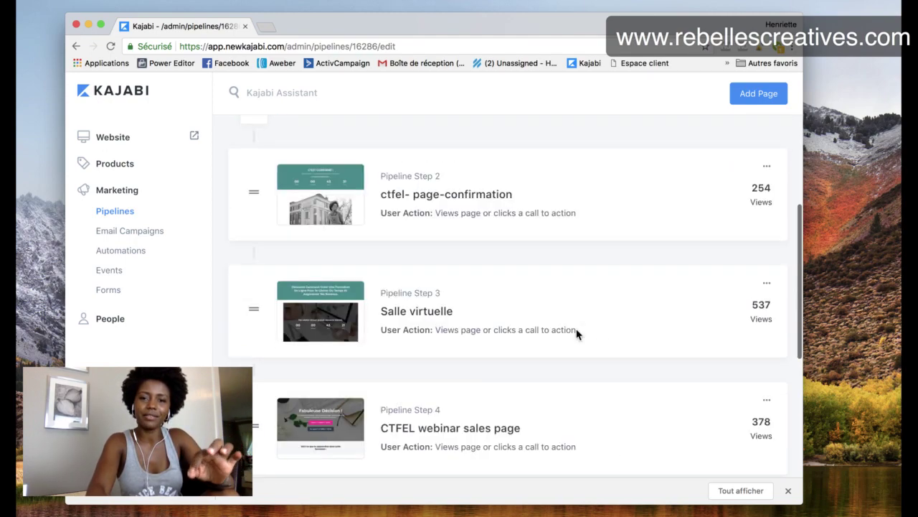
pyautogui.scroll(1, 576, 334)
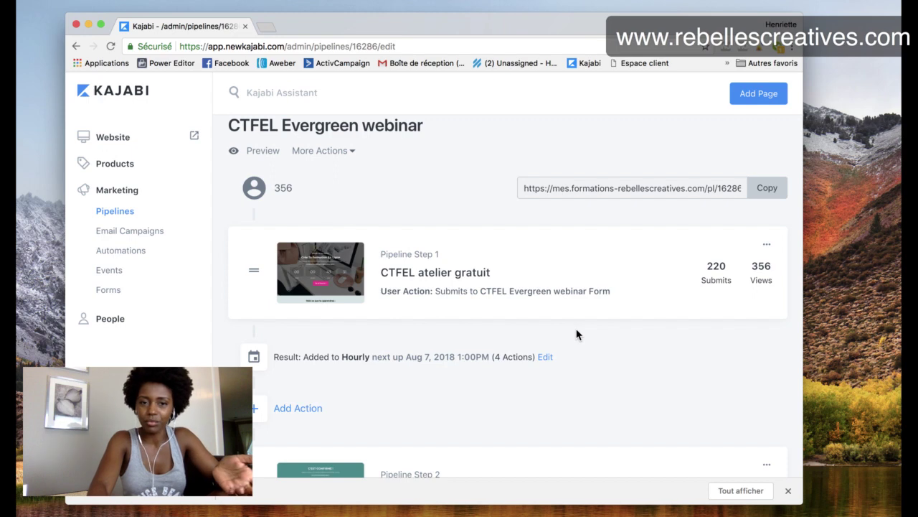
pyautogui.scroll(-3, 607, 378)
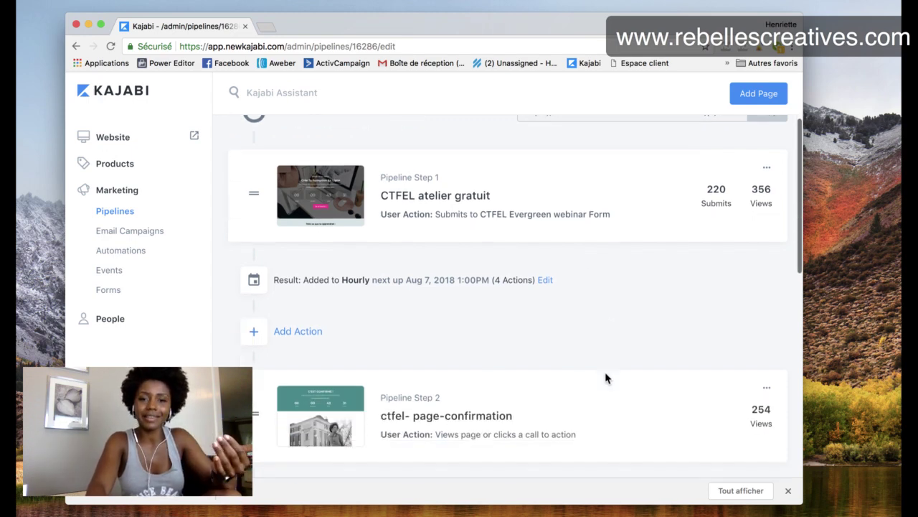
pyautogui.scroll(5, 597, 329)
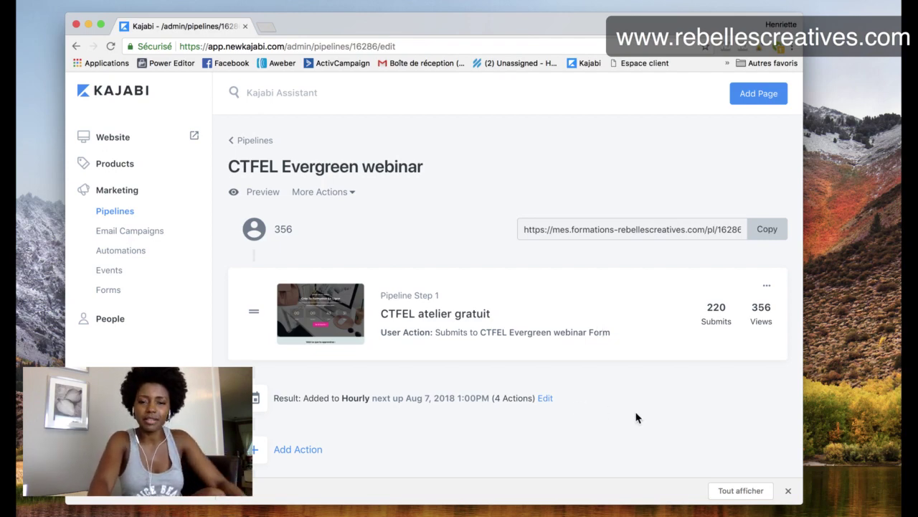
pyautogui.scroll(-5, 634, 424)
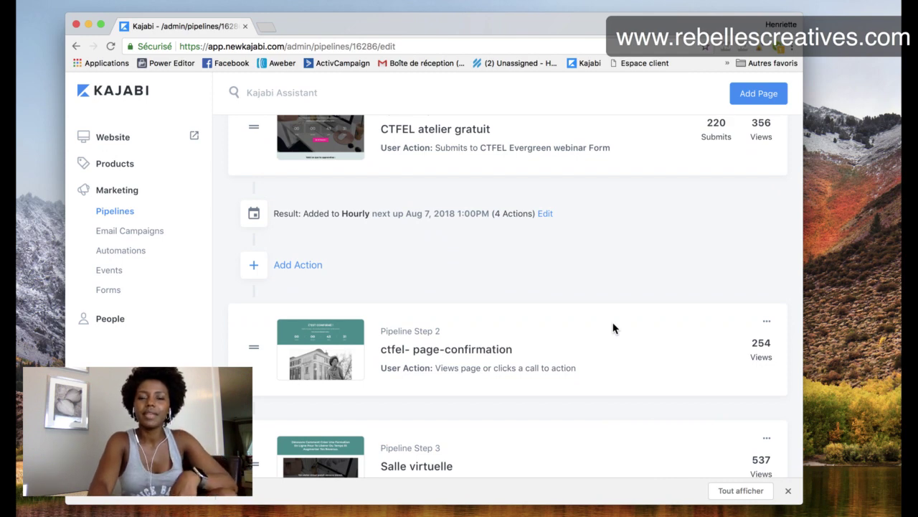
pyautogui.scroll(4, 613, 327)
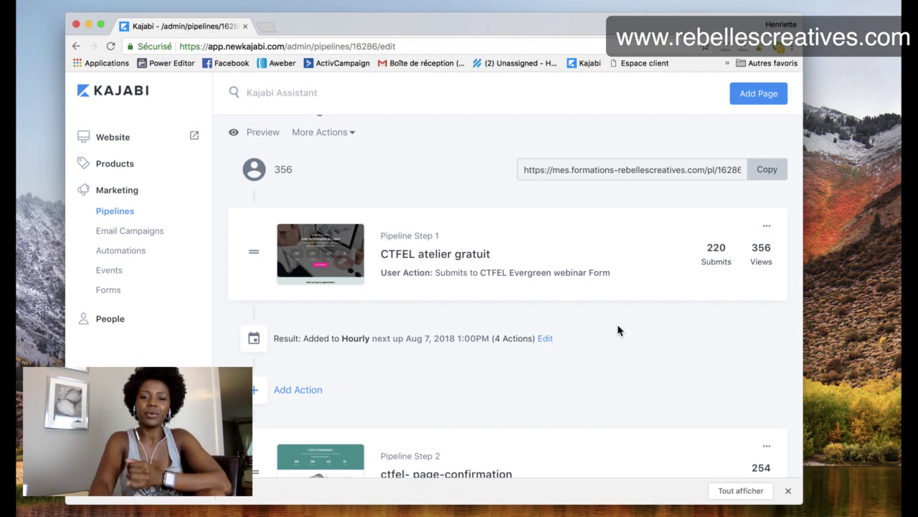
pyautogui.scroll(-4, 610, 345)
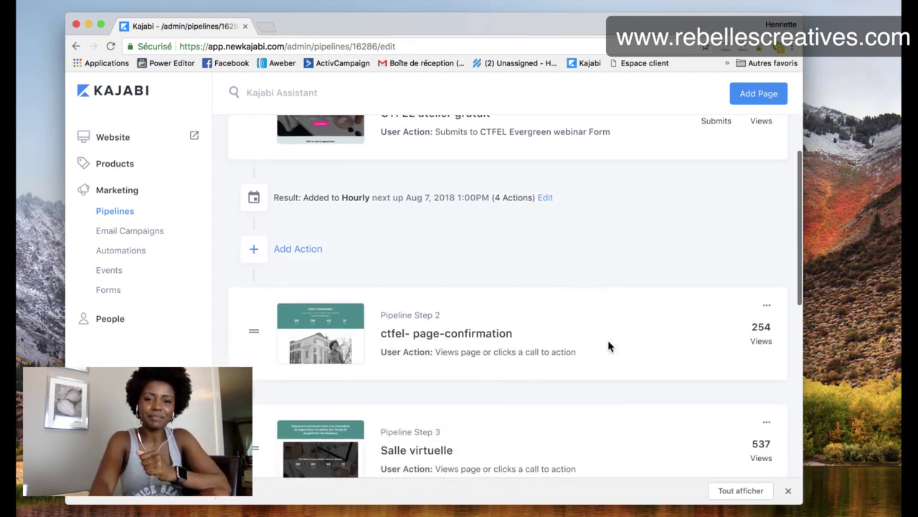
pyautogui.scroll(2, 610, 348)
pyautogui.scroll(-1, 610, 347)
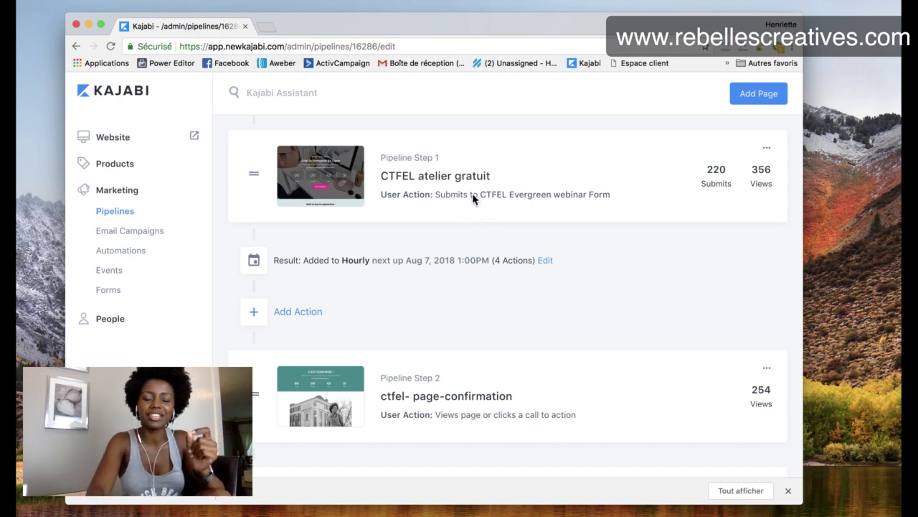
# Step: Examine the pipeline's ctfel- page-confirmation, Salle virtuelle and CTFEL webinar sales page steps and their user actions
pyautogui.scroll(-5, 515, 266)
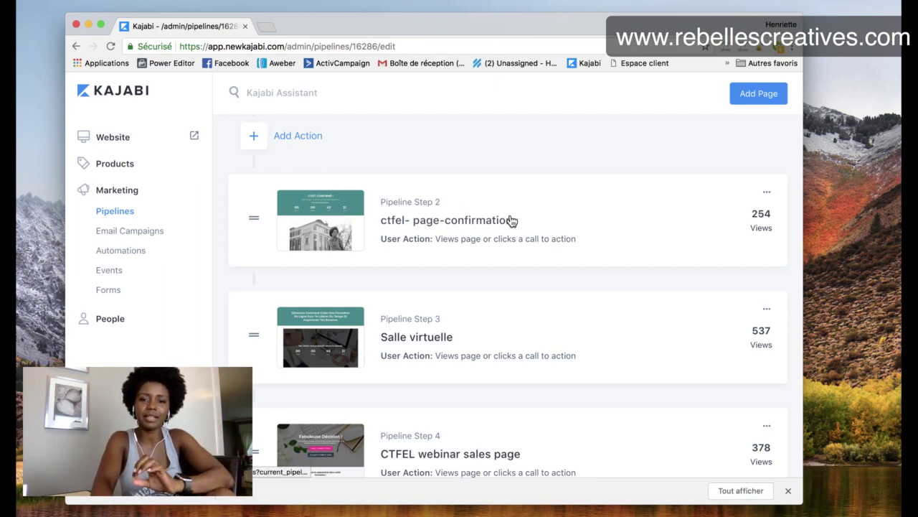
pyautogui.scroll(-1, 488, 206)
pyautogui.rightClick(487, 207)
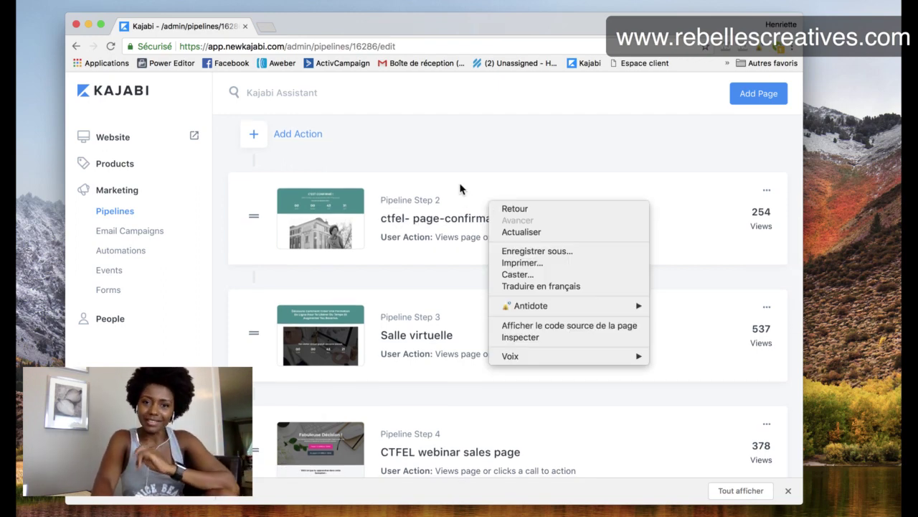
pyautogui.click(461, 187)
pyautogui.scroll(2, 546, 203)
pyautogui.scroll(-5, 546, 203)
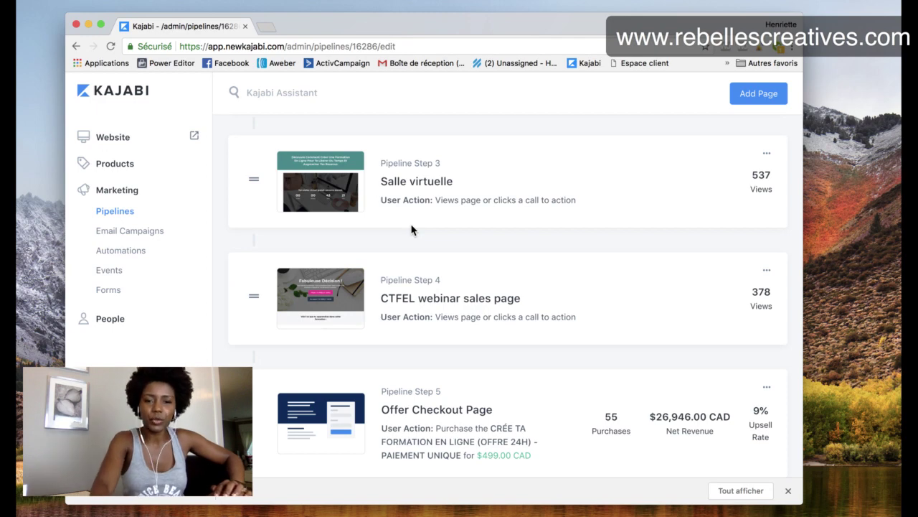
pyautogui.scroll(2, 457, 182)
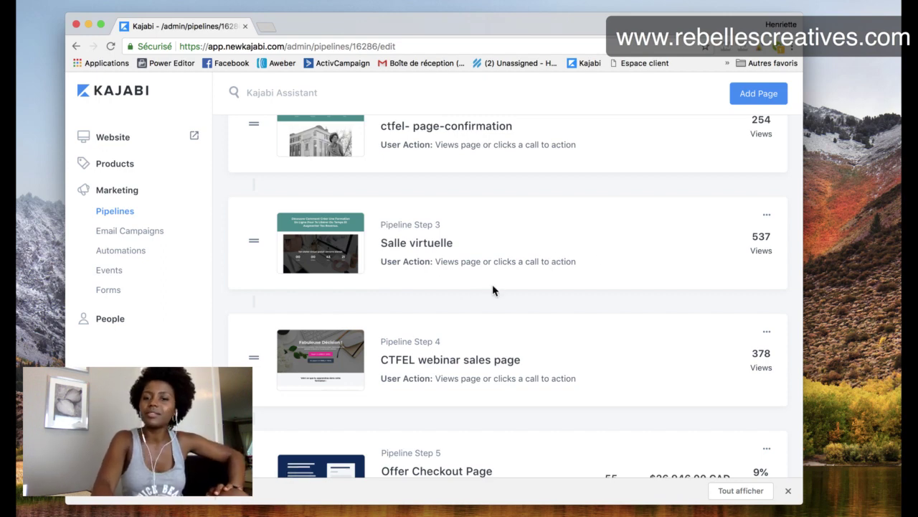
pyautogui.scroll(-3, 535, 303)
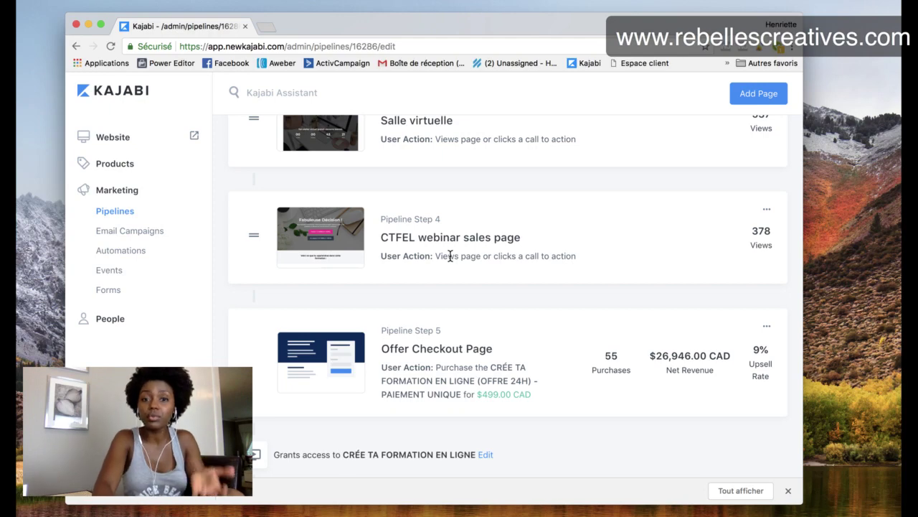
pyautogui.scroll(2, 431, 202)
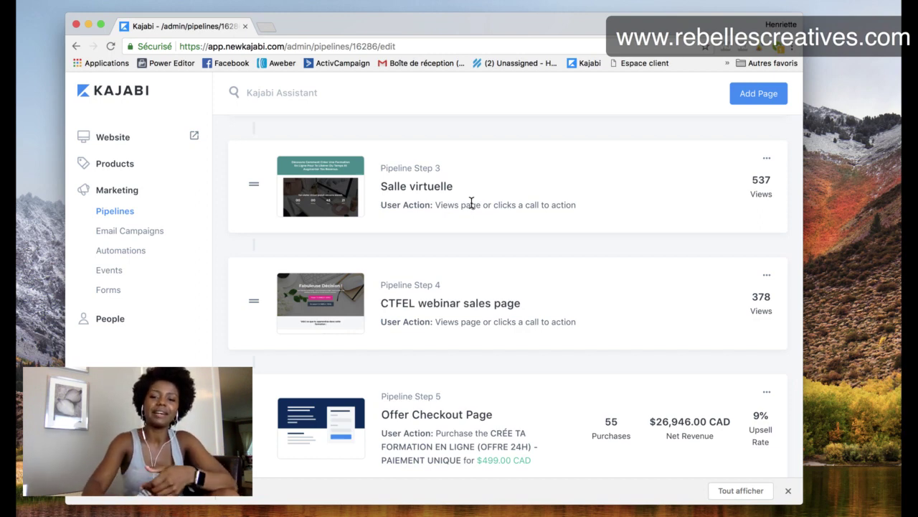
pyautogui.scroll(-1, 472, 203)
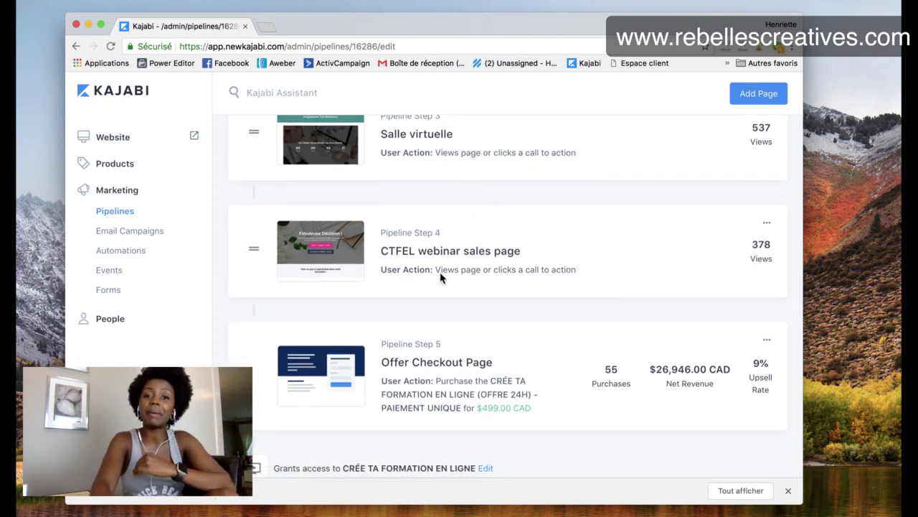
# Step: Examine the Offer Checkout Page's purchases, net revenue and upsell rate, along with the access, upsell and email actions attached to it
pyautogui.scroll(-1, 549, 294)
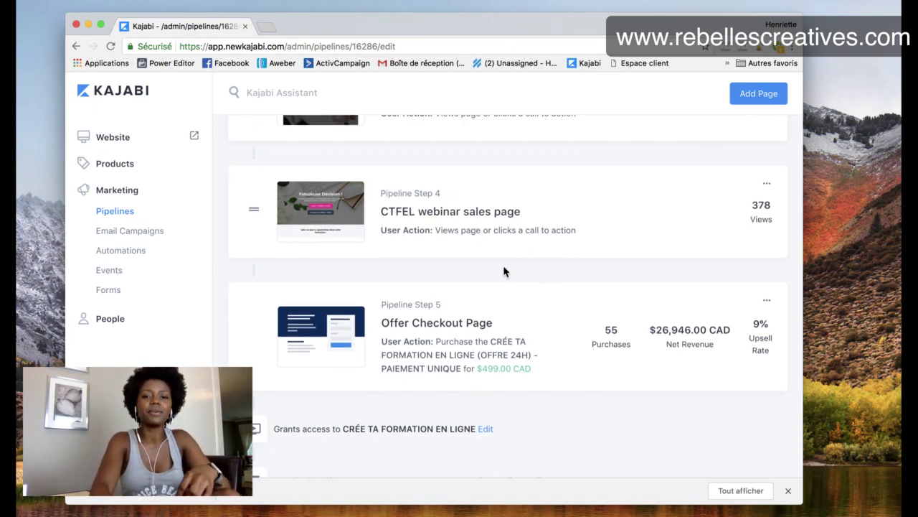
pyautogui.scroll(-1, 504, 269)
pyautogui.scroll(-1, 459, 297)
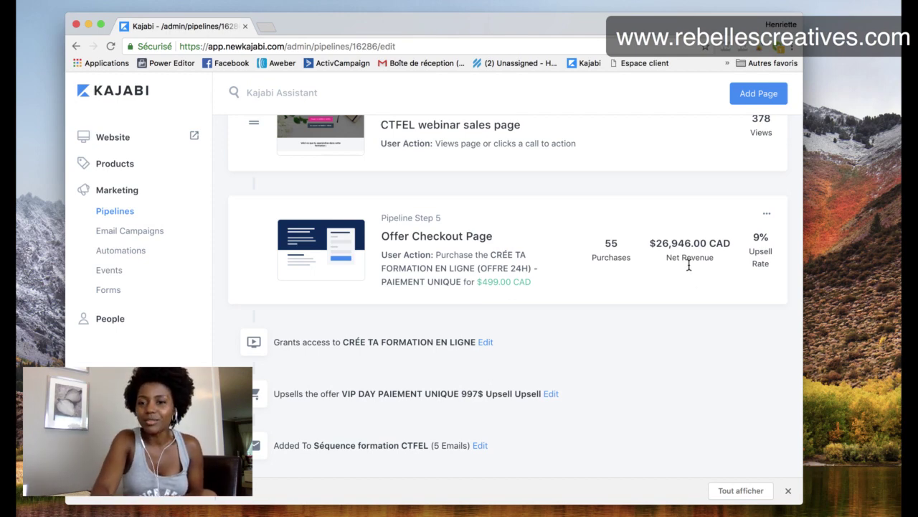
pyautogui.scroll(5, 588, 174)
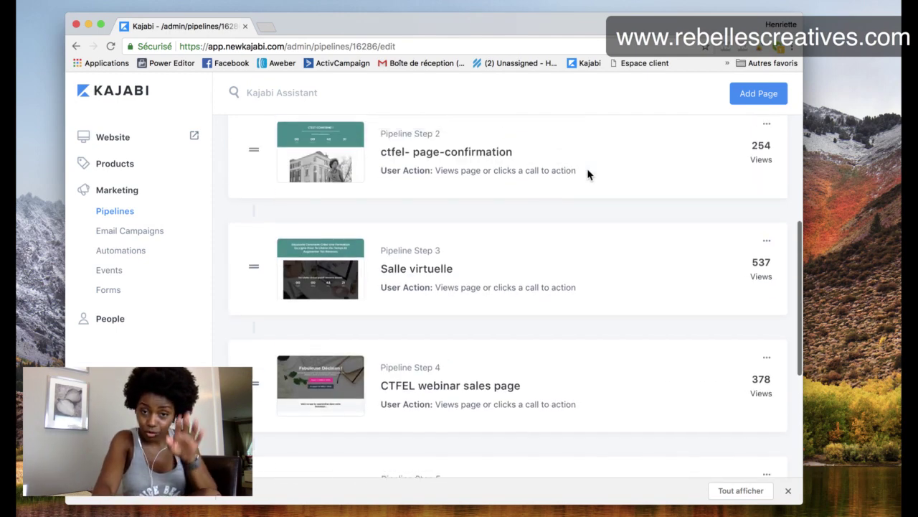
pyautogui.scroll(-5, 588, 175)
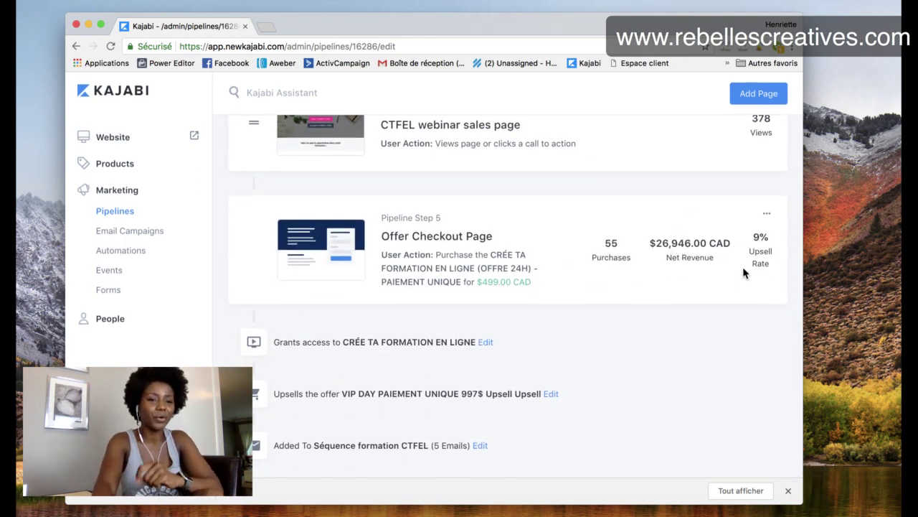
# Step: Review the complete pipeline sequence once more, comparing the submits and views of the first step with the checkout results
pyautogui.scroll(5, 463, 203)
pyautogui.scroll(2, 463, 203)
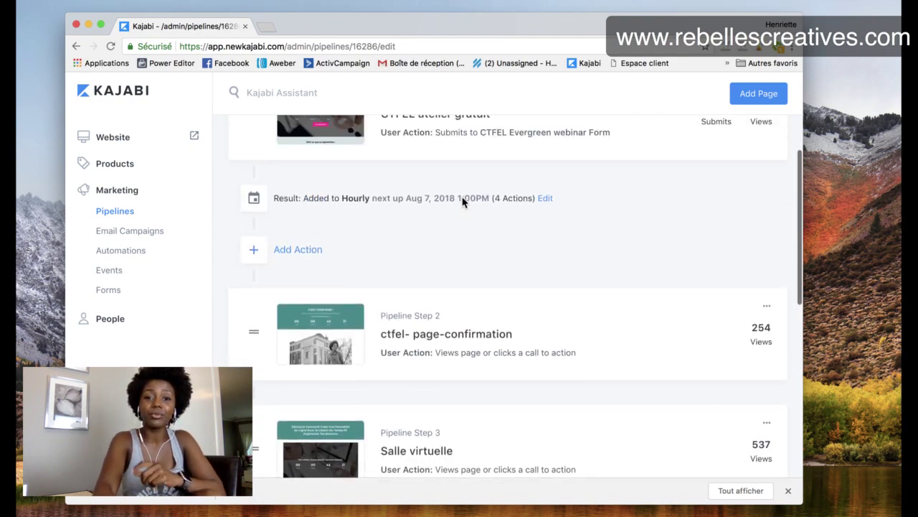
pyautogui.scroll(3, 569, 255)
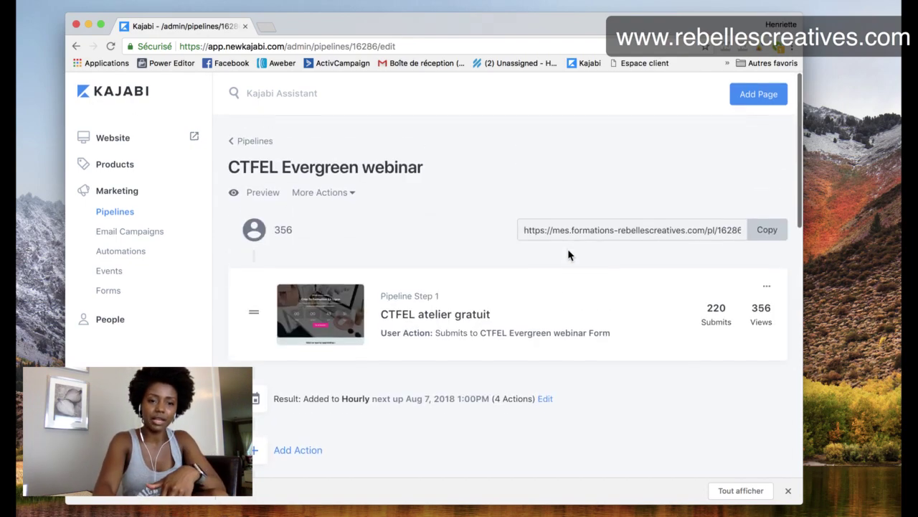
pyautogui.scroll(-5, 553, 303)
pyautogui.scroll(-5, 553, 304)
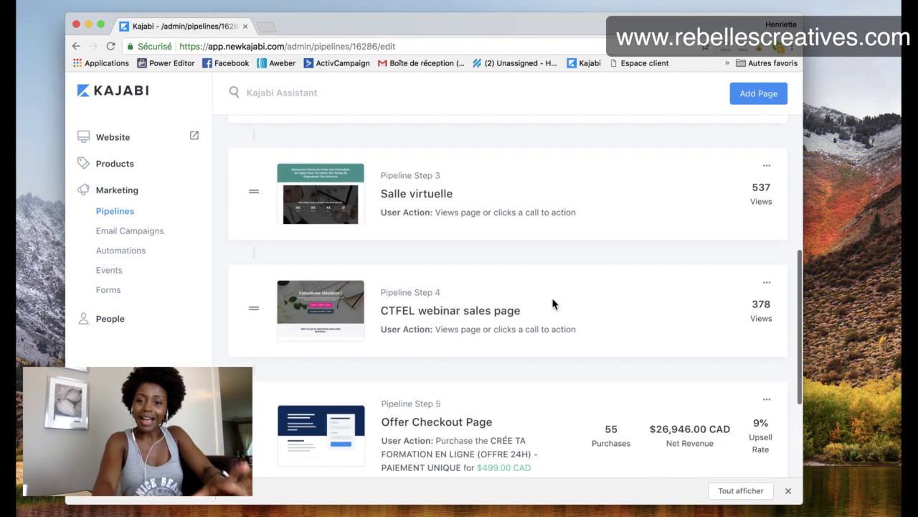
pyautogui.scroll(2, 510, 207)
pyautogui.scroll(3, 510, 208)
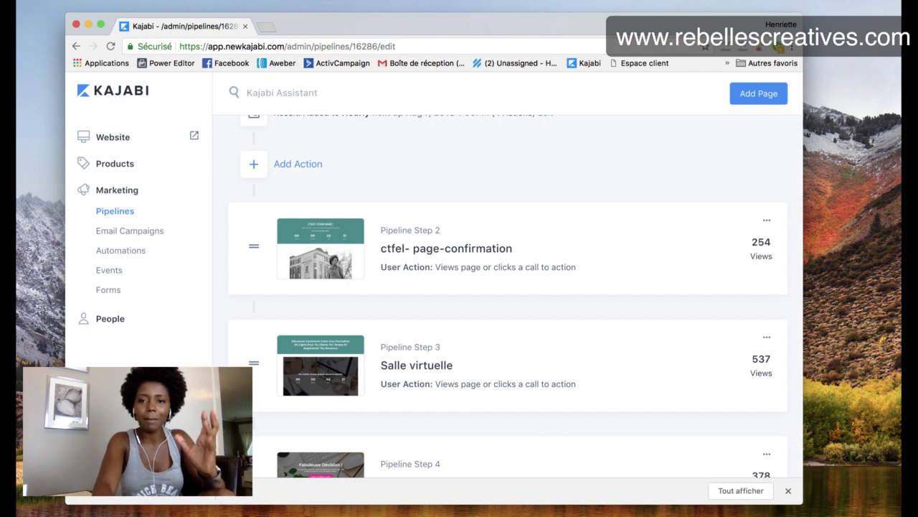
pyautogui.press('super+Tab')
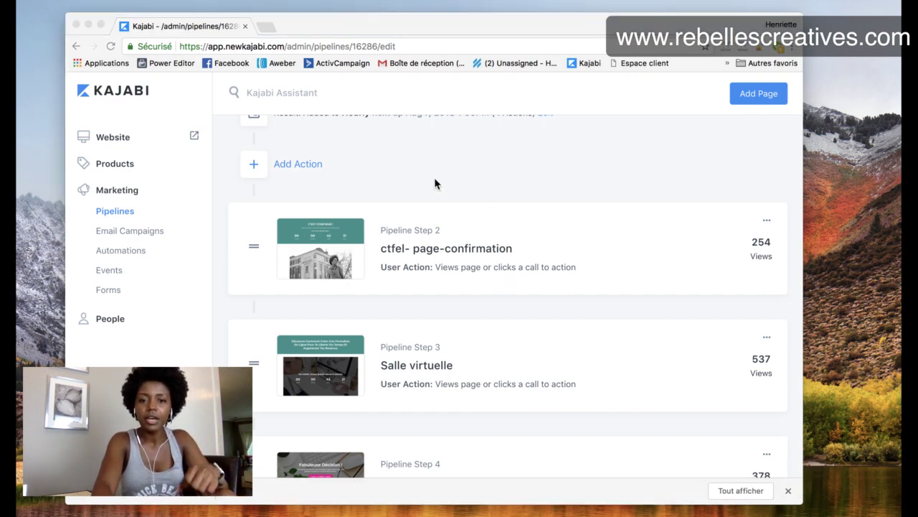